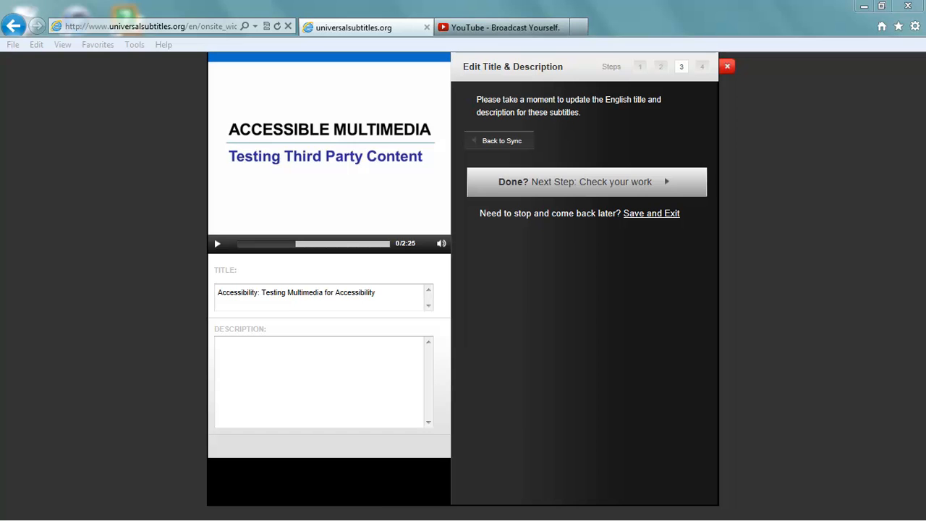
# - Advance past title and description to the final subtitle check and play the video briefly up to the first subtitle
pyautogui.click(605, 184)
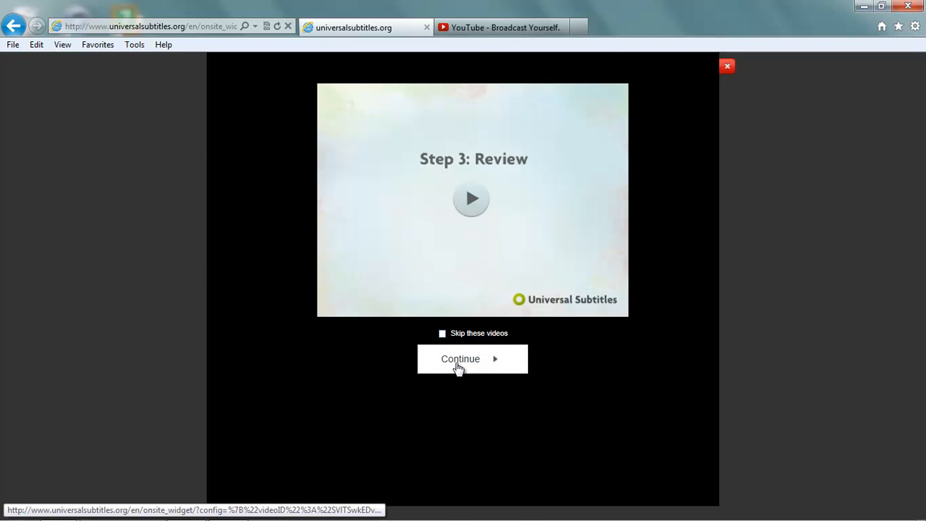
pyautogui.click(459, 368)
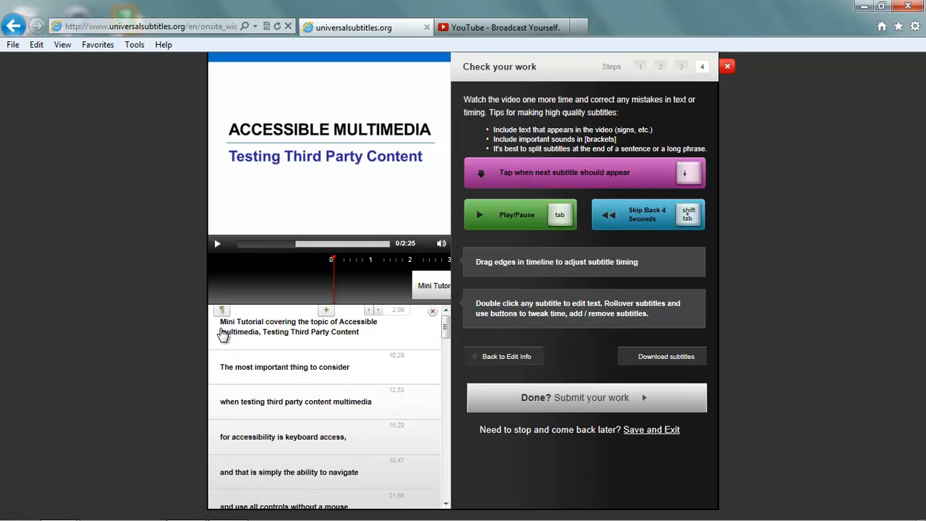
pyautogui.click(218, 246)
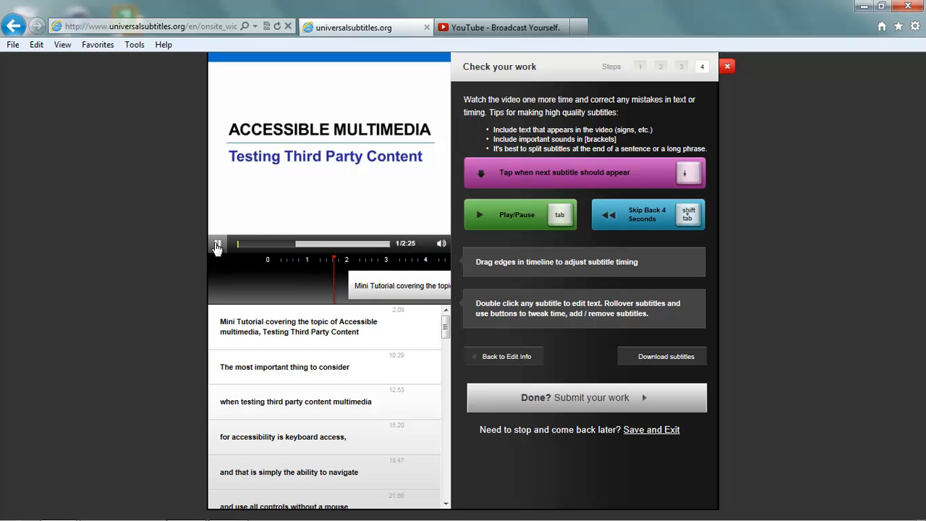
pyautogui.click(217, 246)
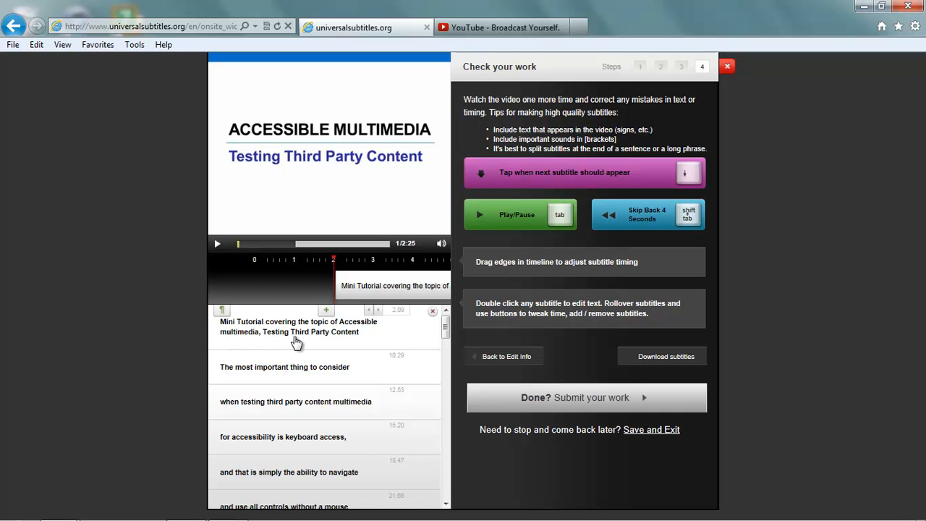
# - Insert "This is a" at the start of the first subtitle and capitalise "Multimedia" in it
pyautogui.doubleClick(222, 329)
pyautogui.doubleClick(229, 324)
pyautogui.write('This is ')
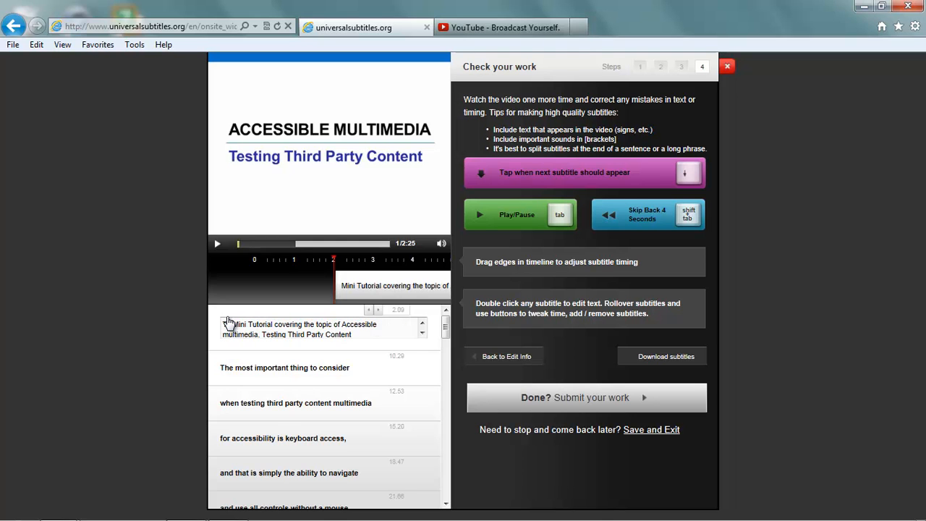
pyautogui.write('a')
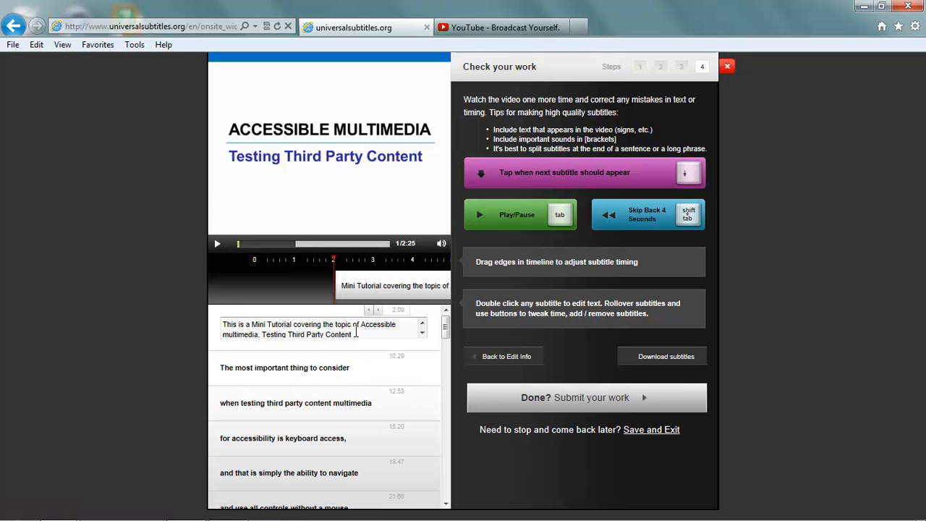
pyautogui.click(228, 335)
pyautogui.press('BackSpace')
pyautogui.write('M')
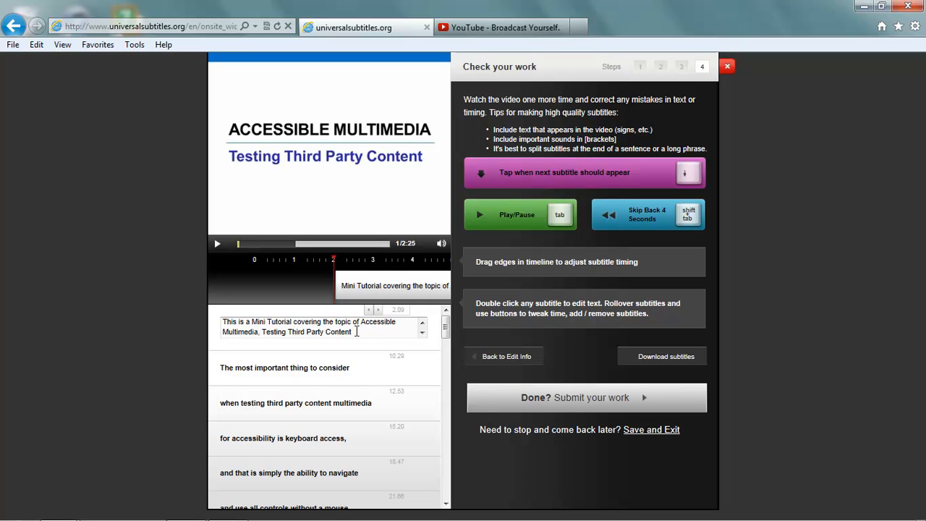
# - Change "Mini Tutorial" to "mini-tutorial" in the first subtitle and finish editing it
pyautogui.click(272, 321)
pyautogui.press('BackSpace')
pyautogui.write('t-')
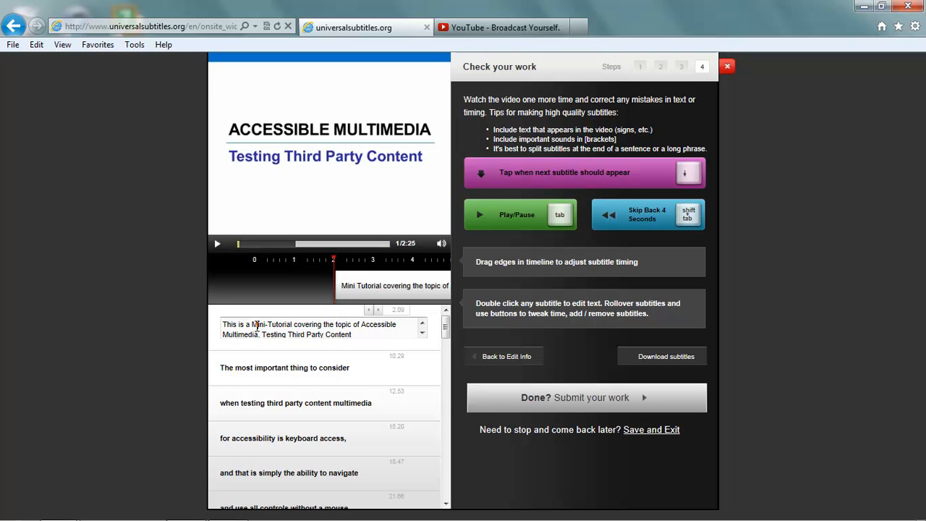
pyautogui.click(257, 326)
pyautogui.press('BackSpace')
pyautogui.write('m')
pyautogui.click(273, 325)
pyautogui.press('BackSpace')
pyautogui.write('t')
pyautogui.click(423, 335)
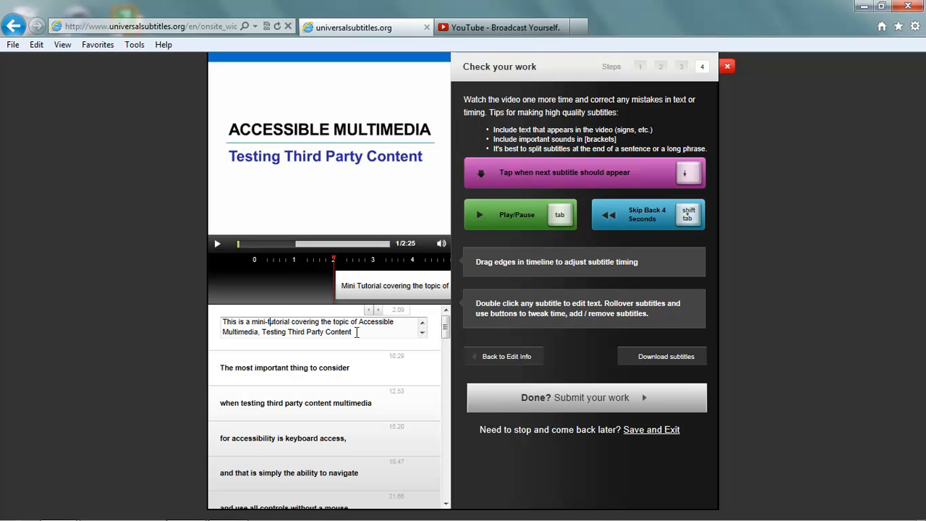
pyautogui.click(363, 374)
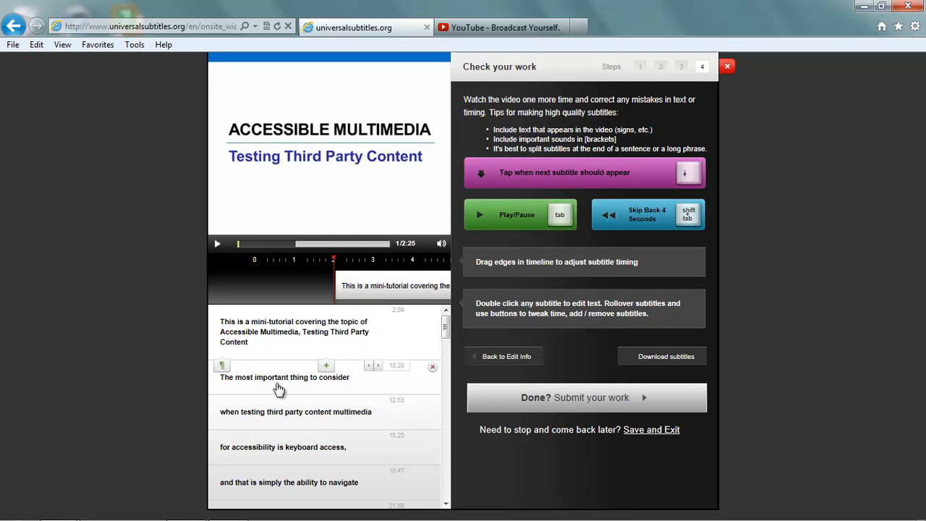
# - Play the video on to about 15 seconds to check the subtitles against the narration
pyautogui.doubleClick(335, 415)
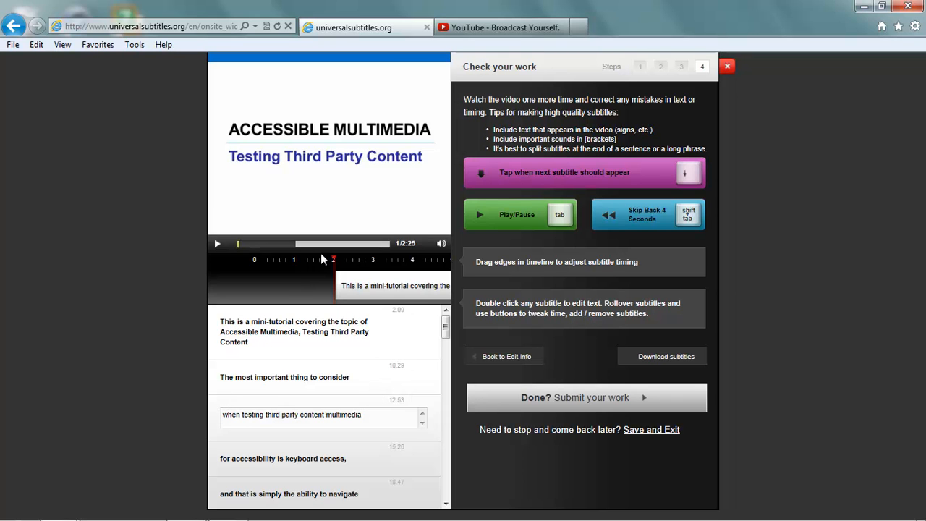
pyautogui.click(224, 245)
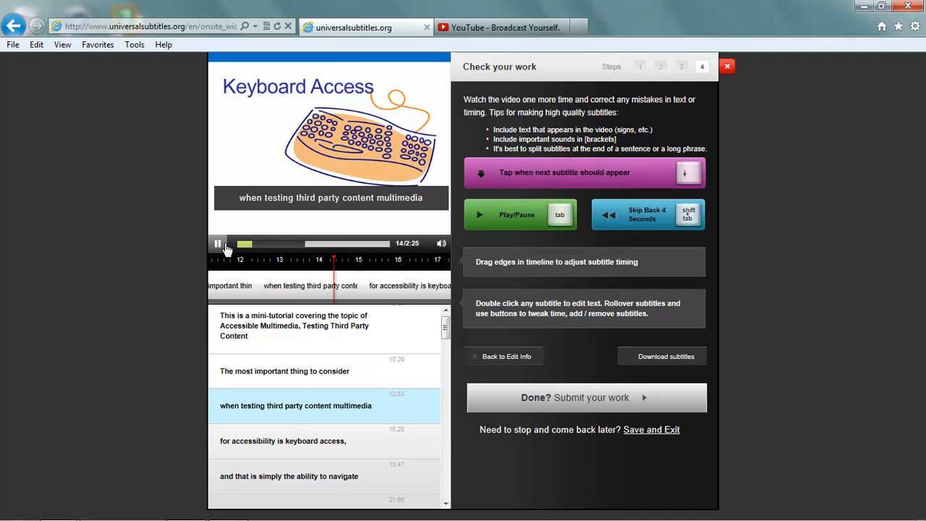
pyautogui.click(226, 246)
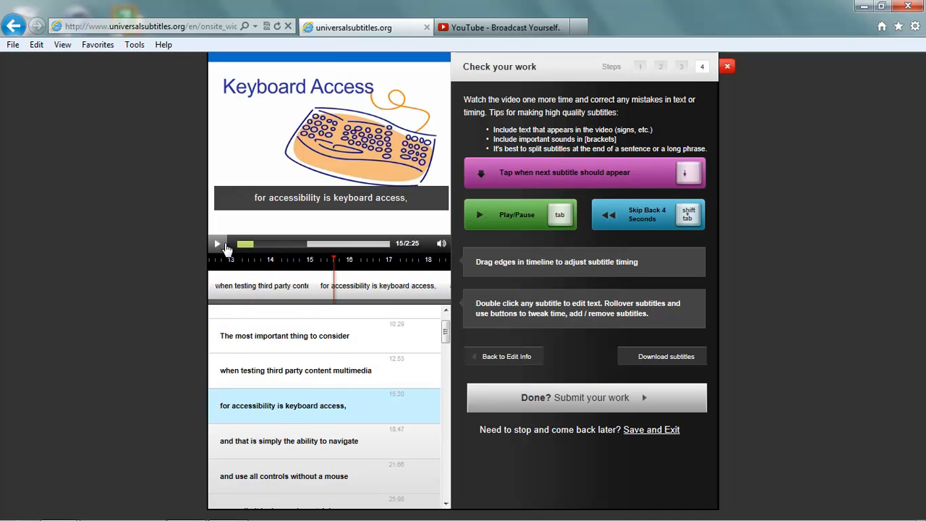
# - Cut the word "multimedia" from the end of the subtitle beginning "when testing third party content"
pyautogui.doubleClick(333, 377)
pyautogui.moveTo(327, 373); pyautogui.dragTo(362, 375)
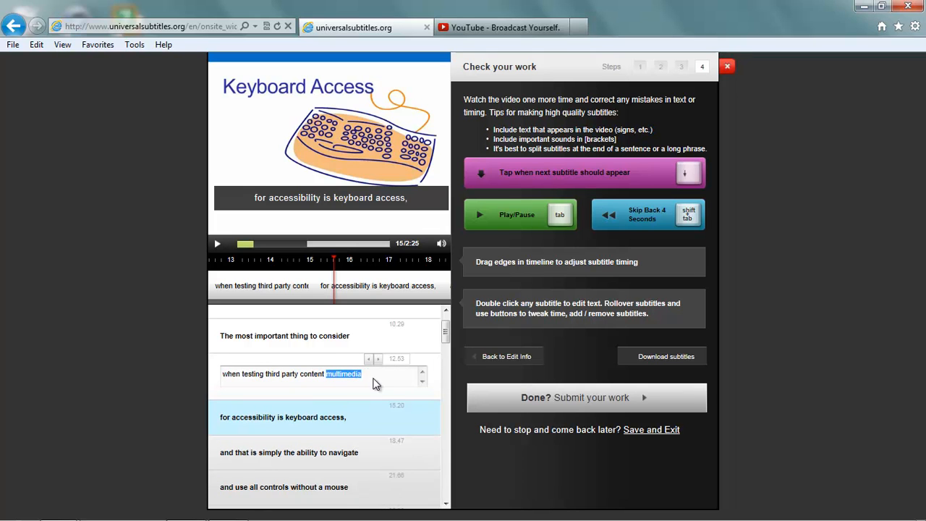
pyautogui.rightClick(352, 377)
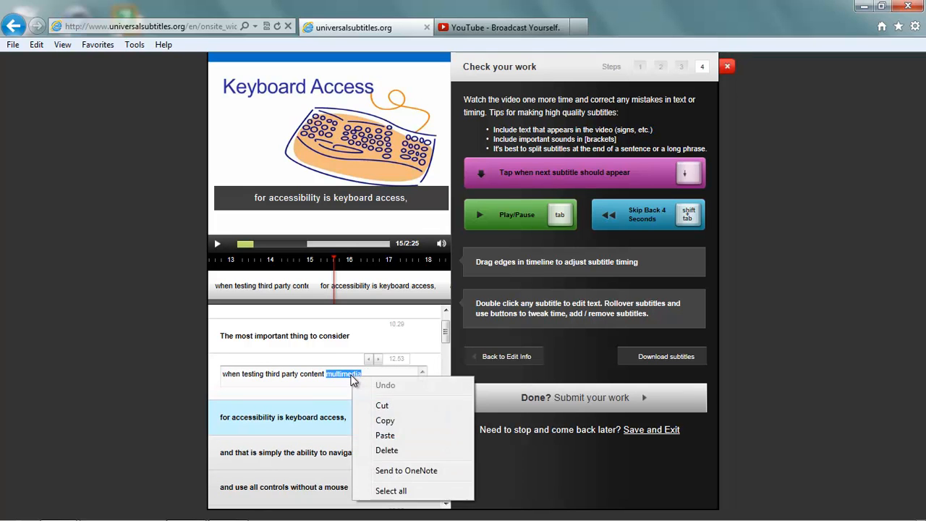
pyautogui.click(388, 407)
pyautogui.click(223, 423)
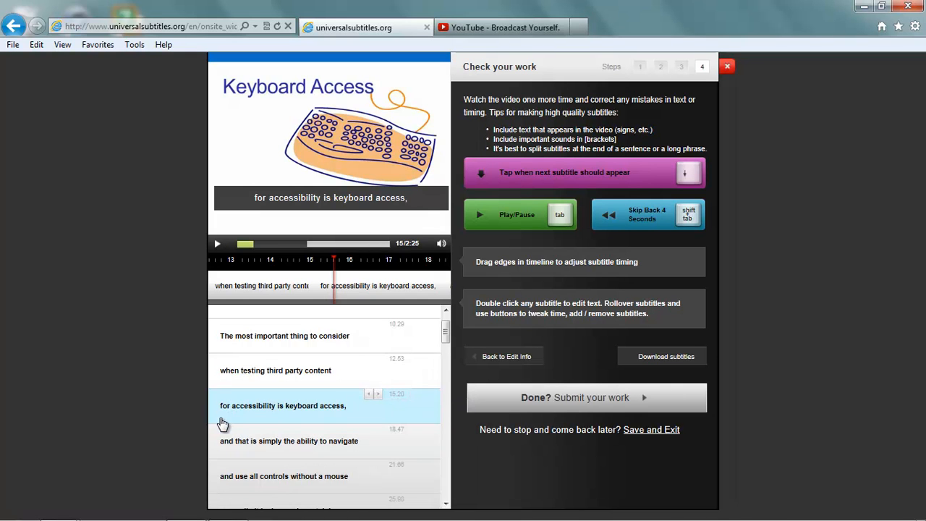
# - Paste "multimedia" at the start of the subtitle "for accessibility is keyboard access," and finish editing it
pyautogui.doubleClick(223, 407)
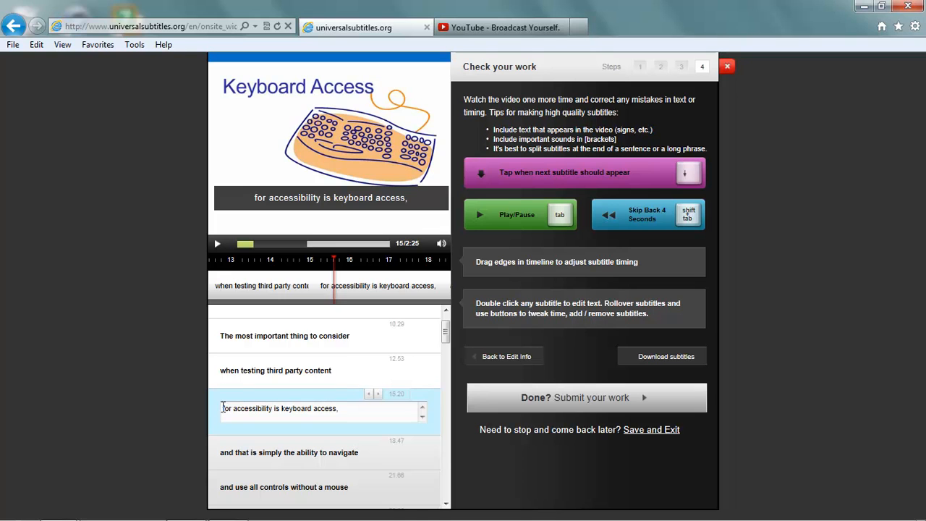
pyautogui.rightClick(223, 407)
pyautogui.click(257, 345)
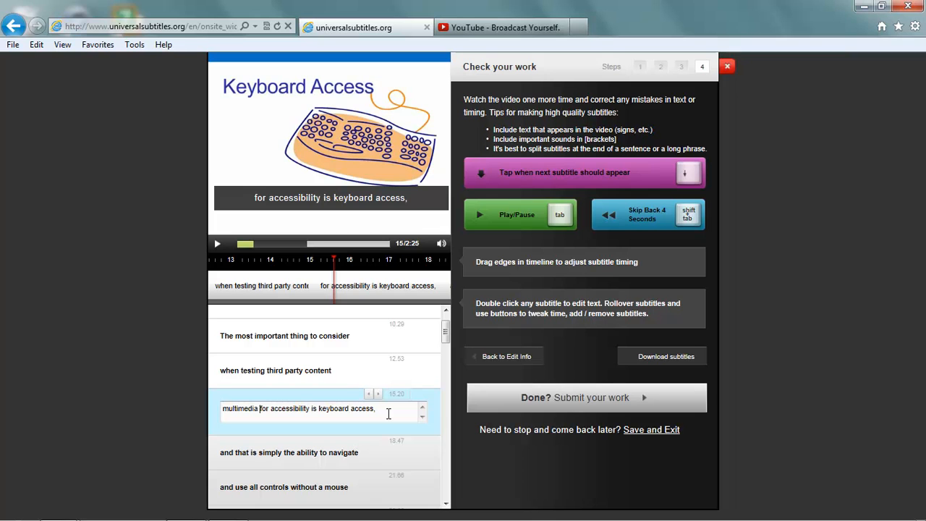
pyautogui.click(372, 463)
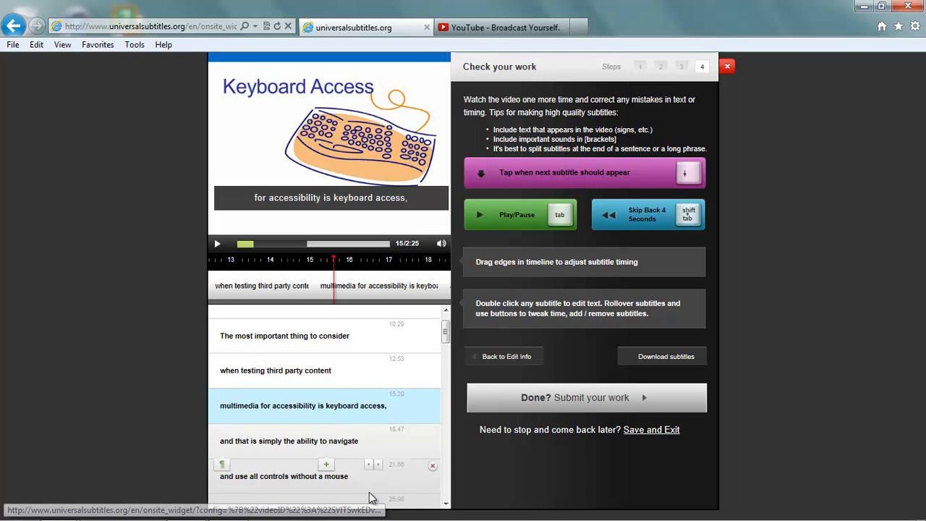
pyautogui.moveTo(445, 341)
pyautogui.mouseDown()
pyautogui.moveTo(452, 433)
pyautogui.moveTo(441, 329)
pyautogui.mouseUp()
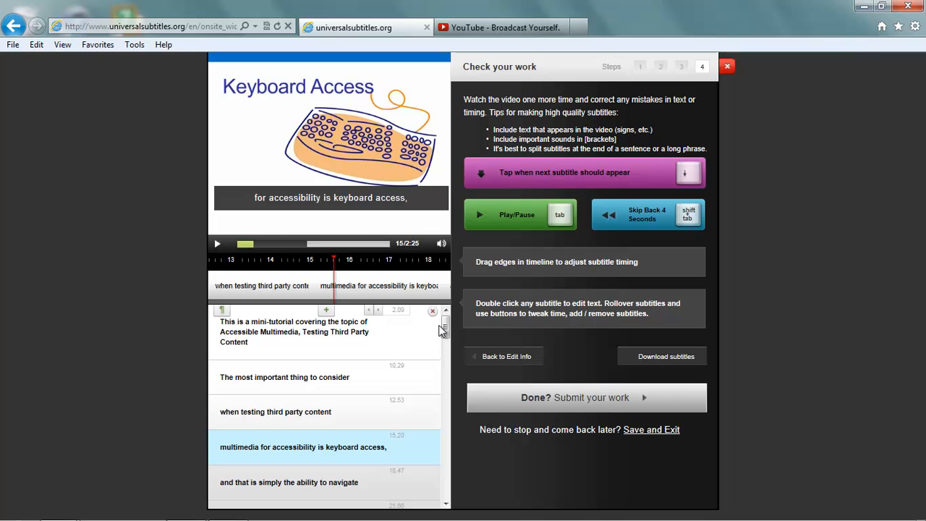